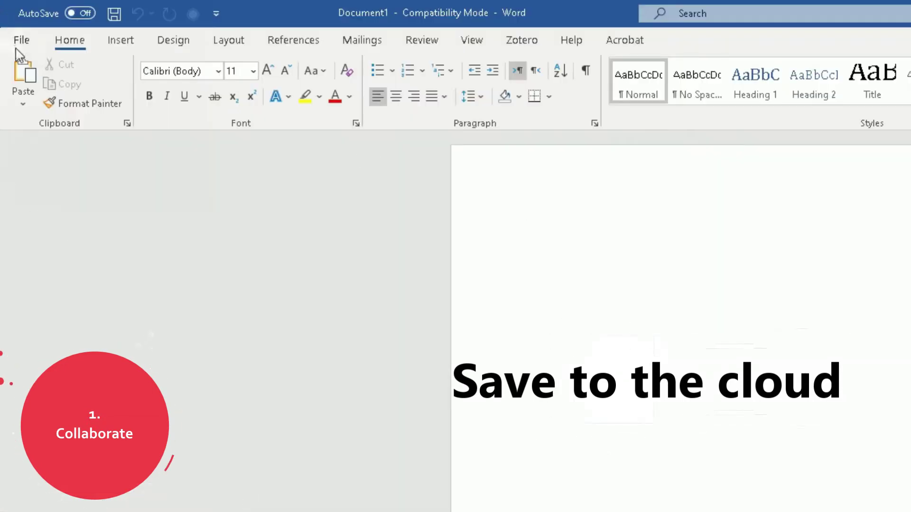
Look over the document's File save locations, then return to the blank page.
left_click(21, 40)
left_click(35, 268)
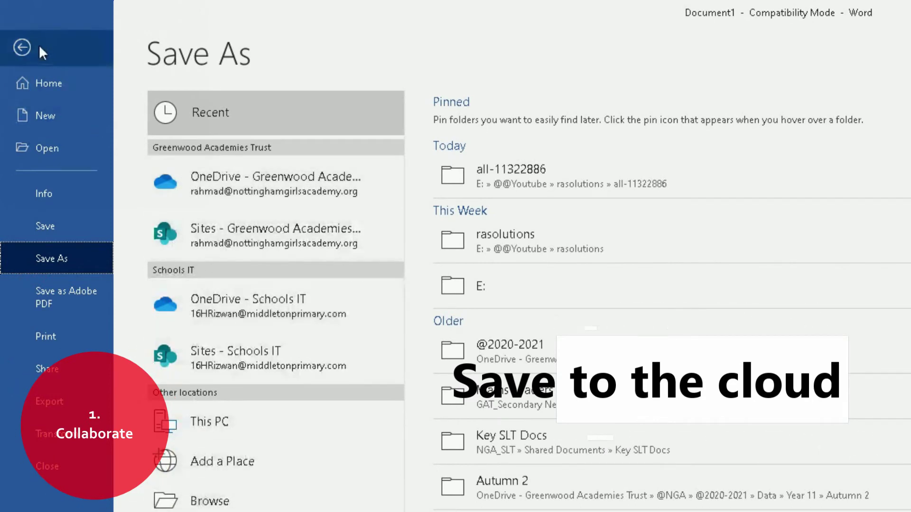
left_click(21, 47)
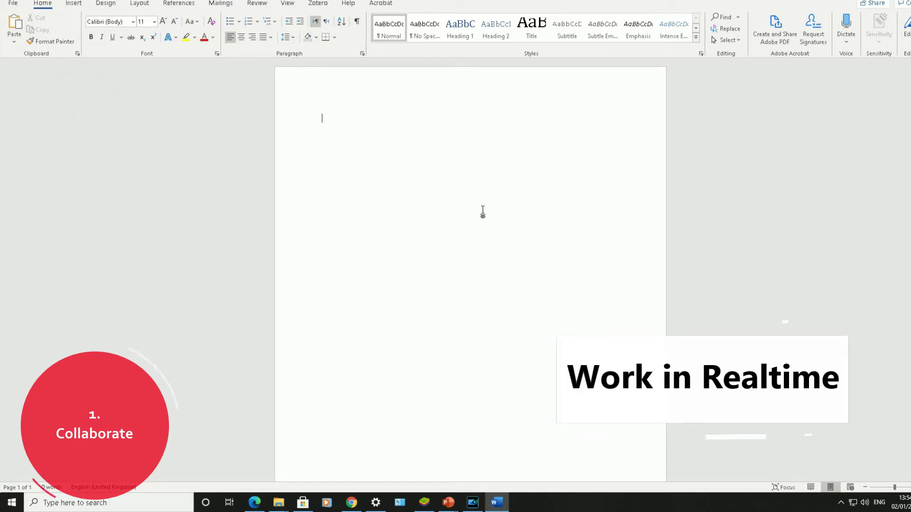
Type 'Ra solutions' followed by a new line, then show the Review tools.
type("Ra solution")
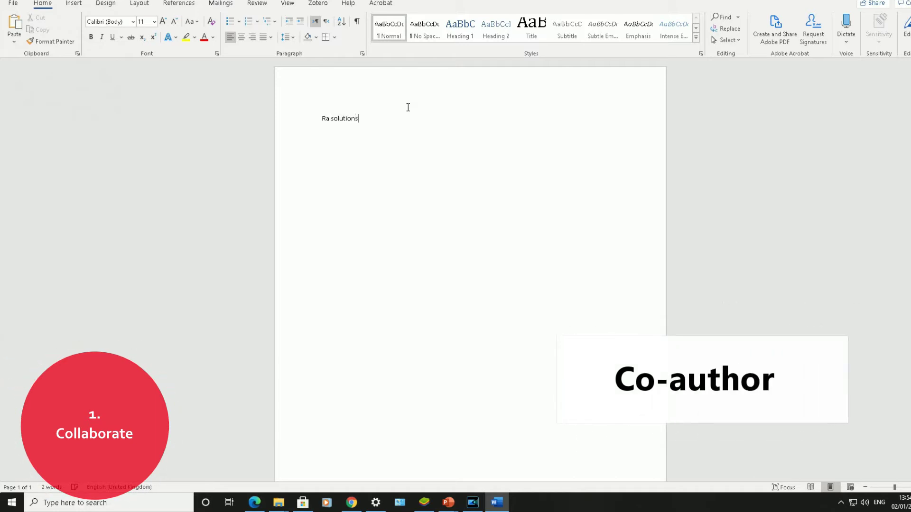
type("s")
key("Return")
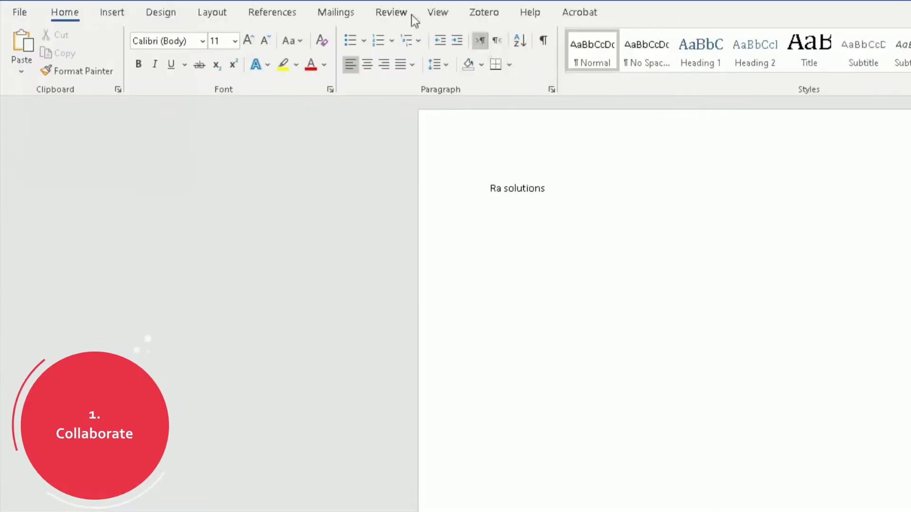
left_click(257, 4)
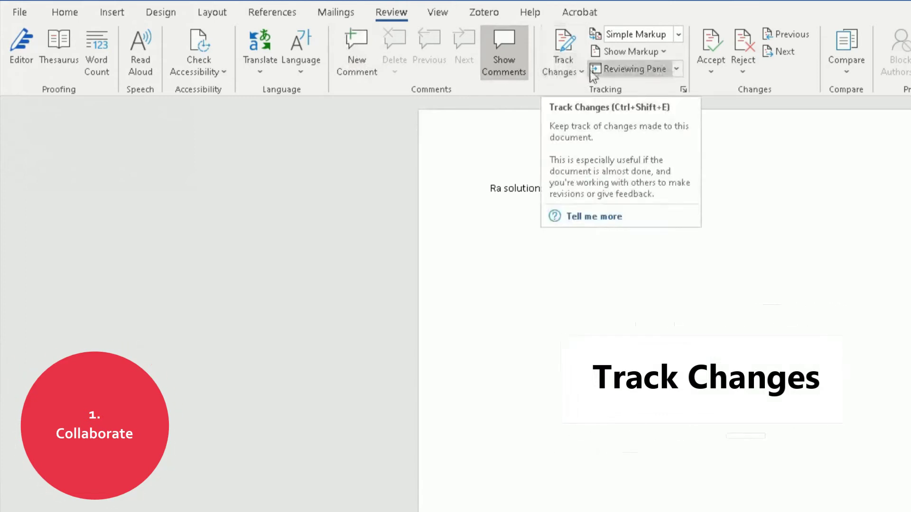
Open the Revisions pane, which shows 0 revisions, and place the cursor at the start of 'Ra solutions'.
left_click(616, 66)
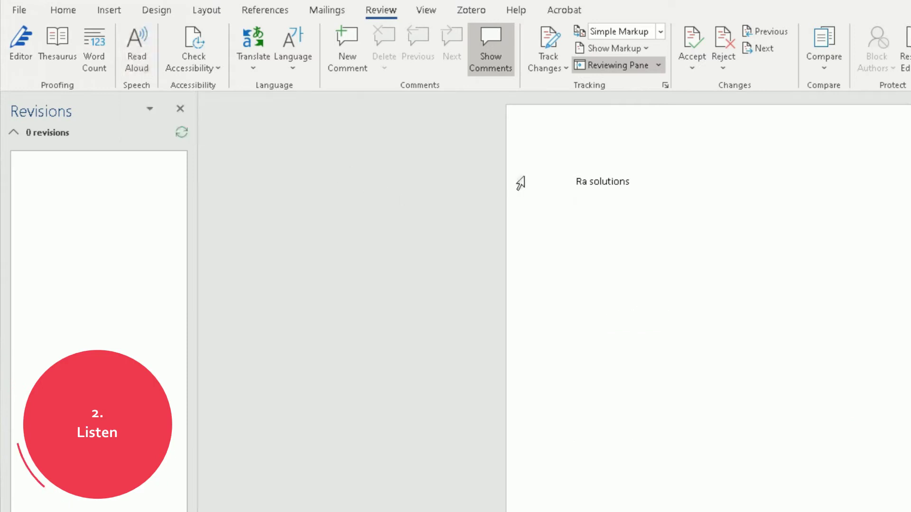
left_click(575, 180)
Have Read Aloud read 'Ra solutions', stopping and restarting it once before stopping.
left_click(126, 59)
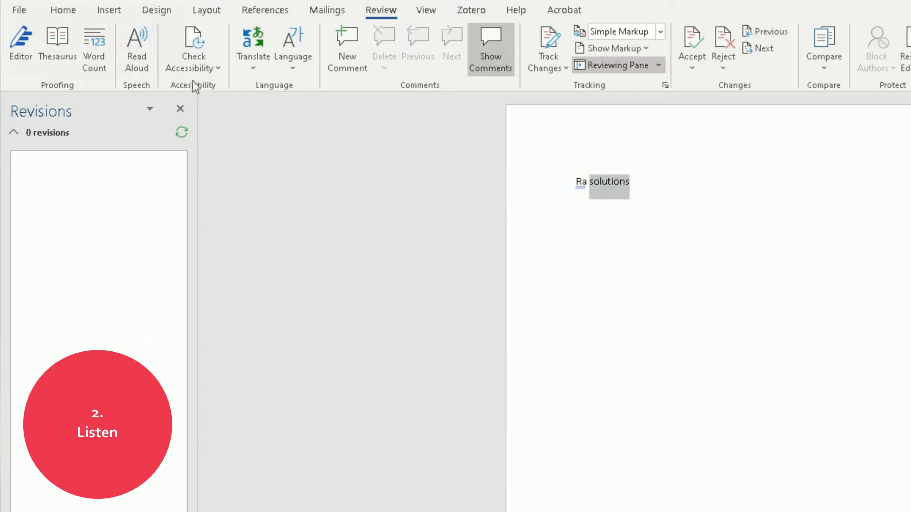
left_click(138, 44)
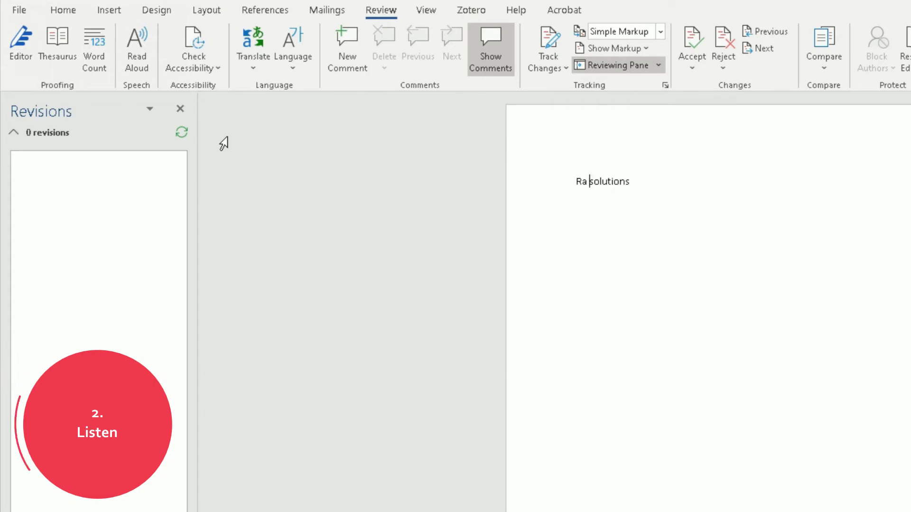
left_click(149, 61)
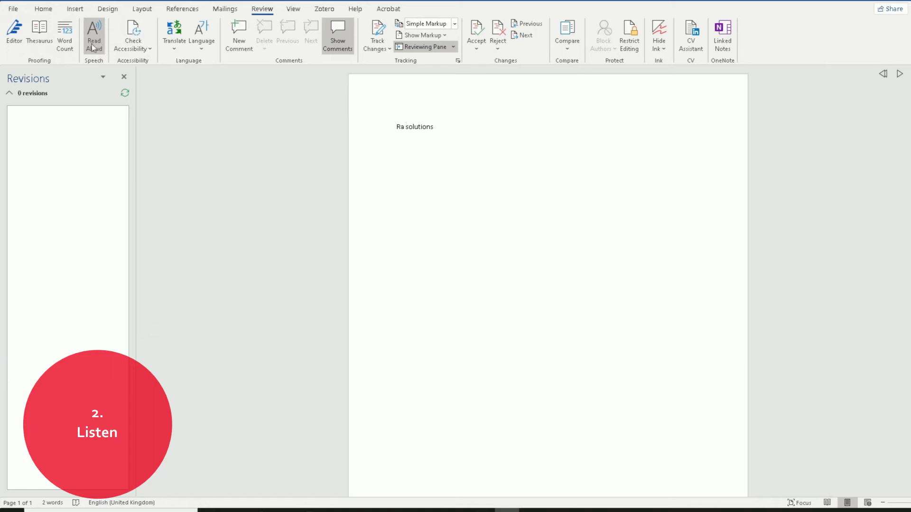
left_click(92, 45)
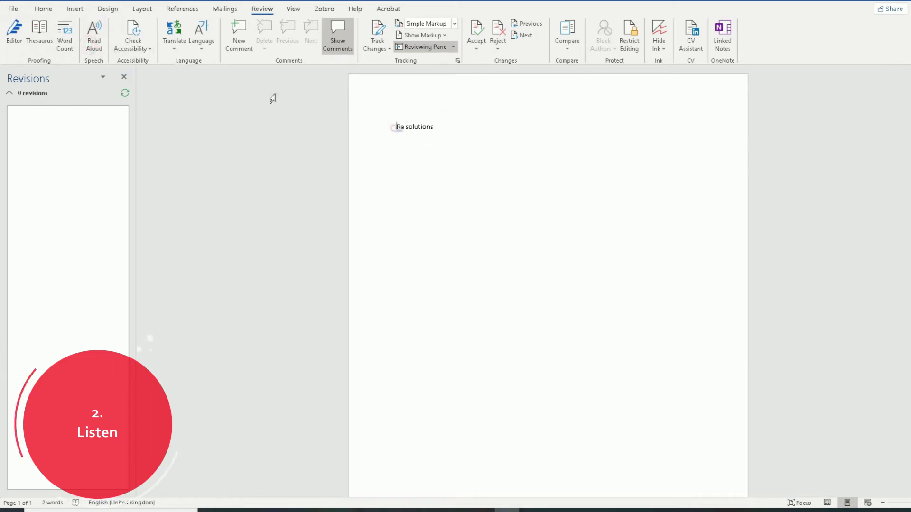
Switch the Read Aloud voice to Microsoft George at a slower speed, then restart reading.
left_click(94, 38)
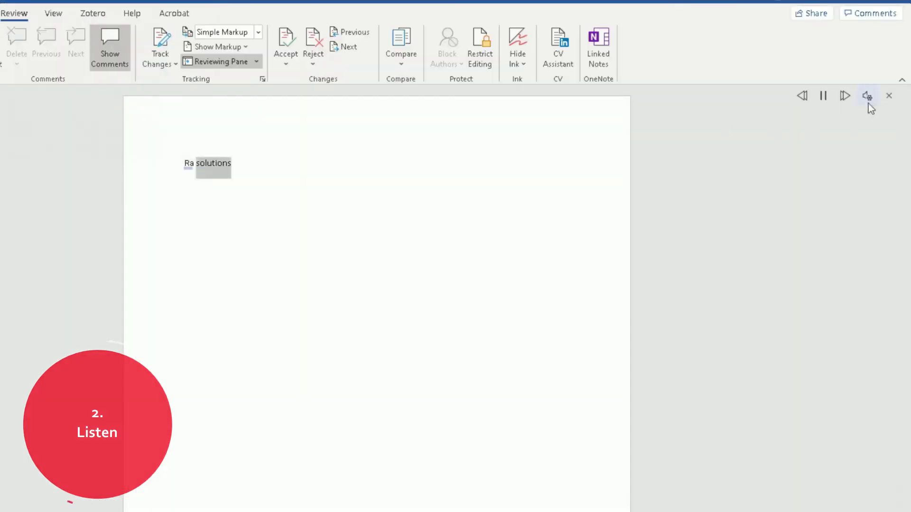
left_click(867, 97)
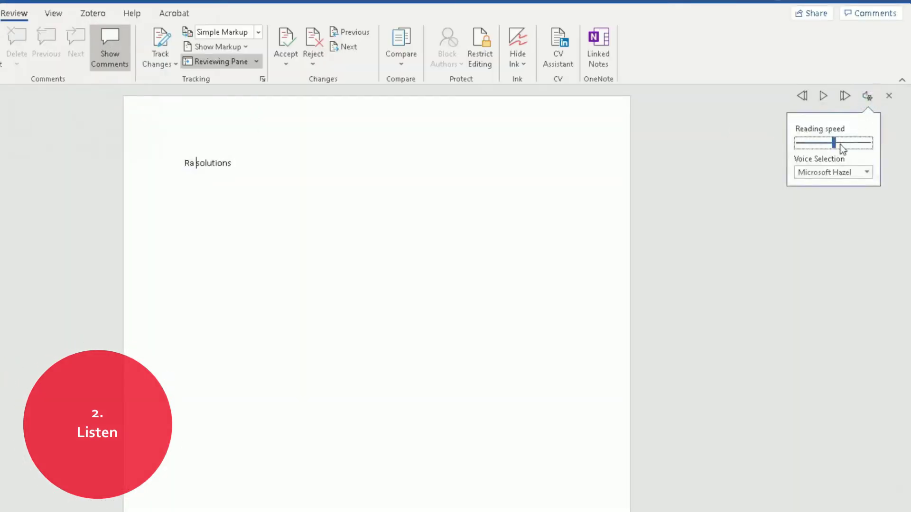
mouse_move(835, 144)
left_mouse_down()
mouse_move(851, 145)
mouse_move(841, 146)
left_mouse_up()
left_click(866, 172)
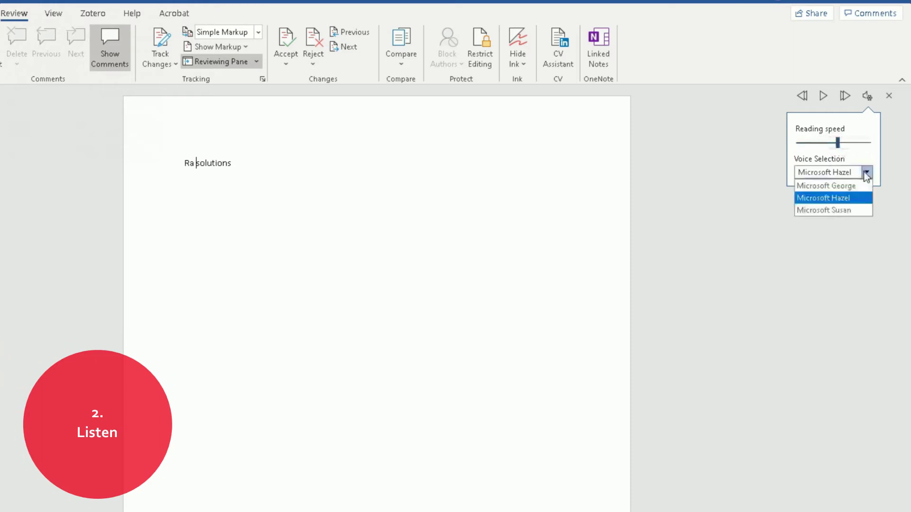
left_click(853, 188)
left_click_drag(838, 144, 815, 145)
left_click(172, 162)
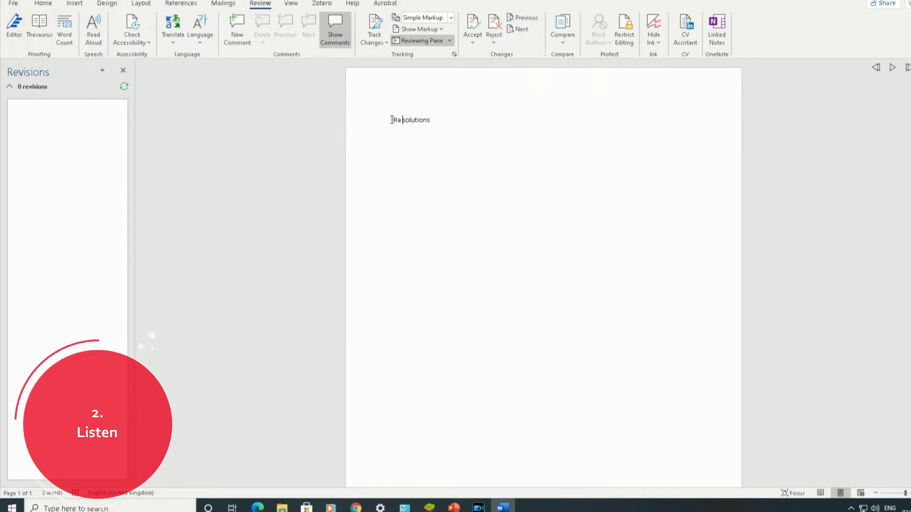
left_click(95, 38)
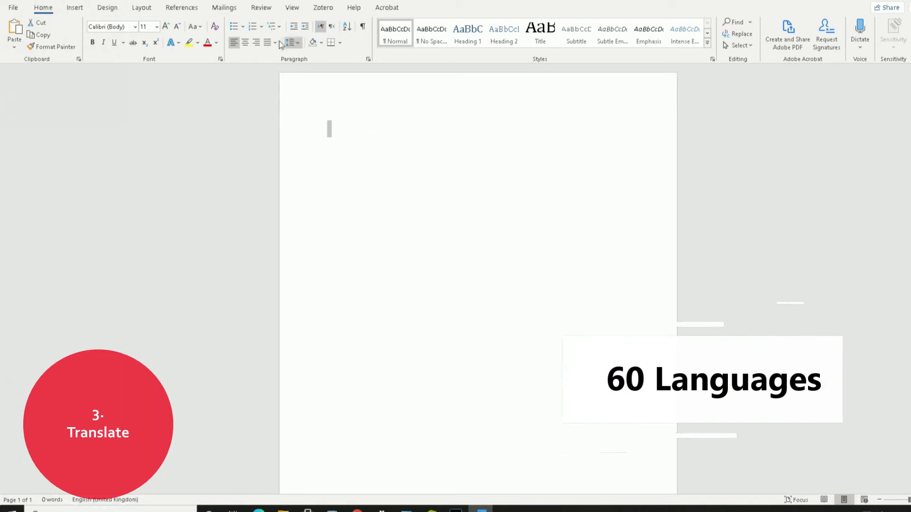
With the Review tab showing, type 'hello' on the page and fix a typo with Backspace.
left_click(261, 8)
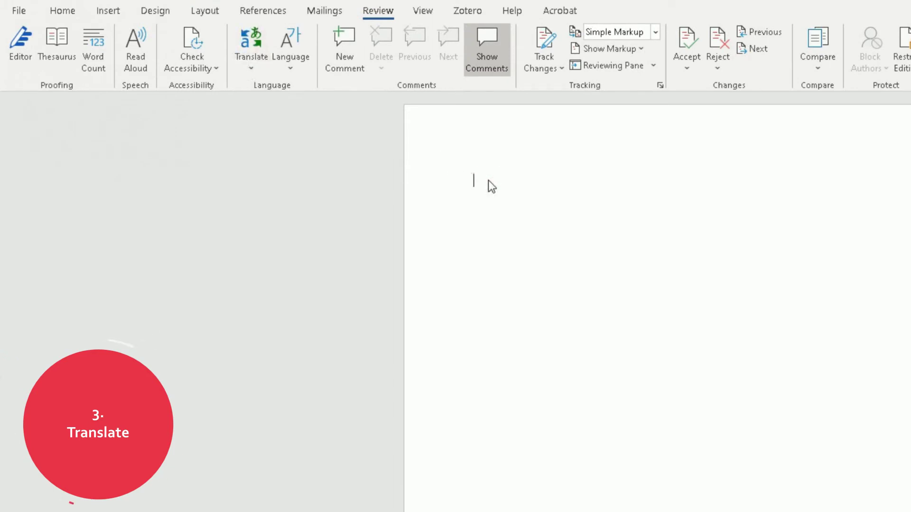
type("Rell")
key("BackSpace")
Load 'hello' into the Translator with Translate Selection, where it is detected as English.
left_click(246, 65)
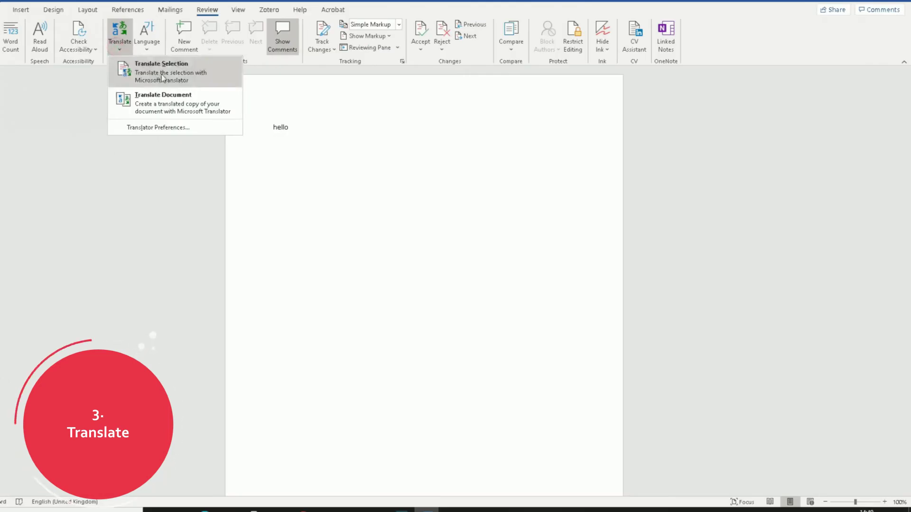
left_click(300, 99)
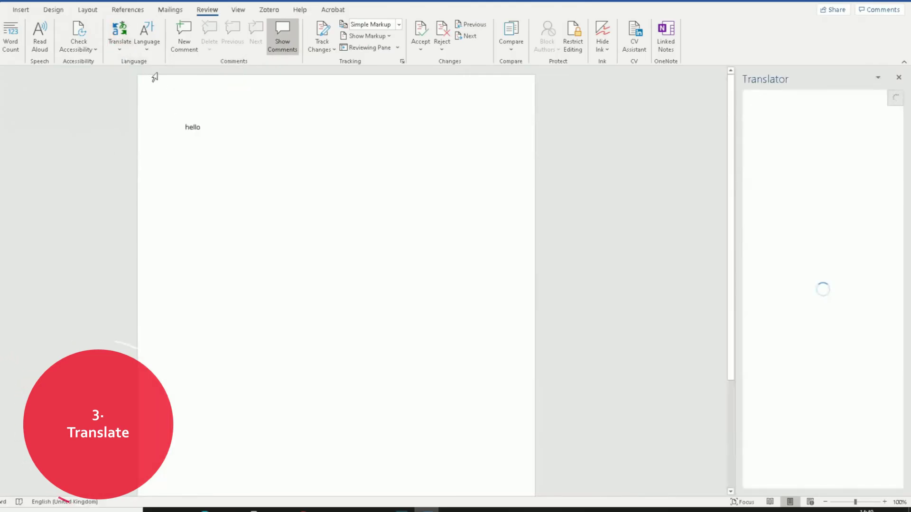
left_click(127, 50)
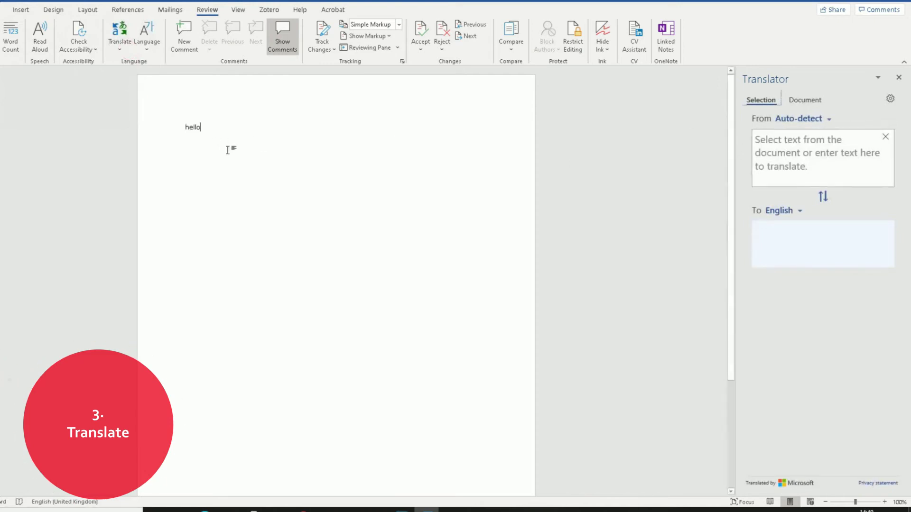
double_click(216, 129)
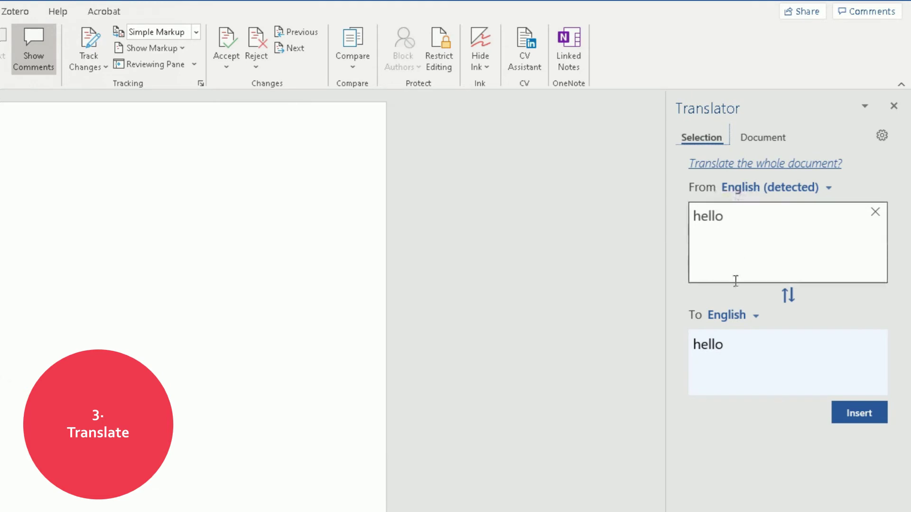
left_click(755, 318)
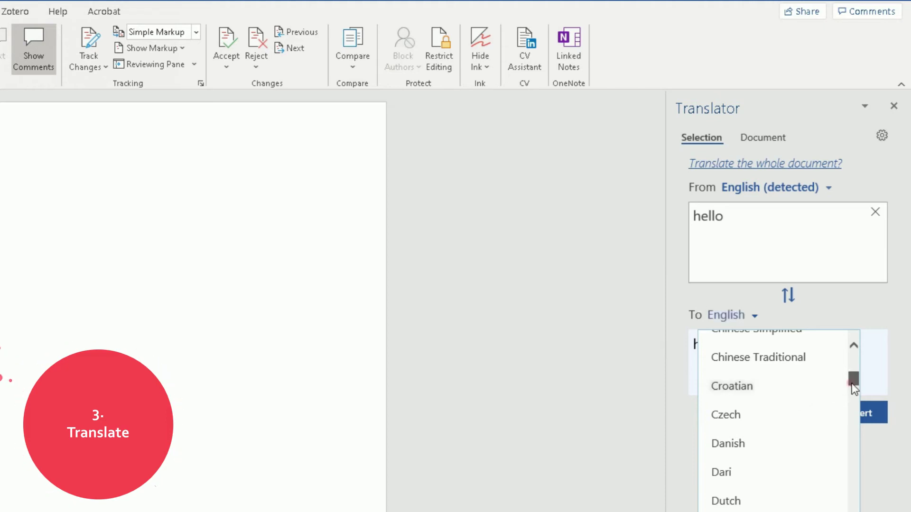
Translate 'hello' into French and insert 'Bonjour' into the document.
left_click_drag(853, 384, 853, 403)
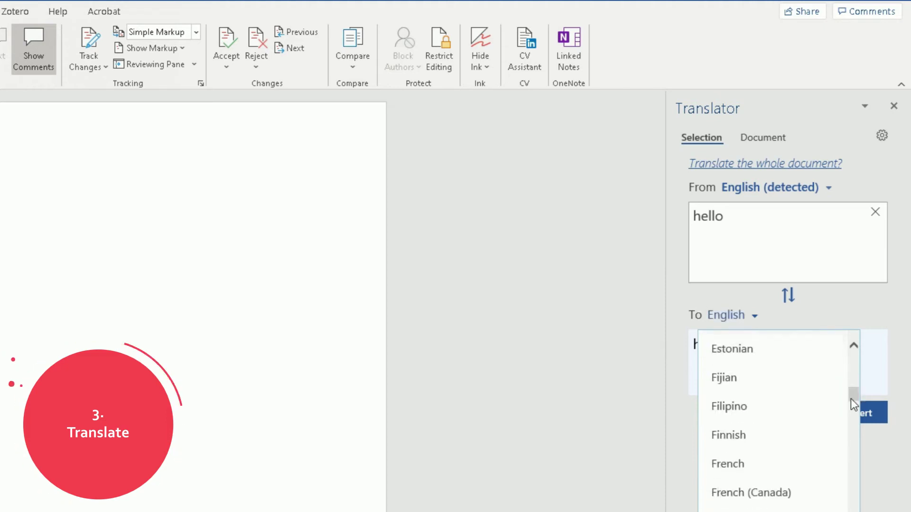
left_click(764, 461)
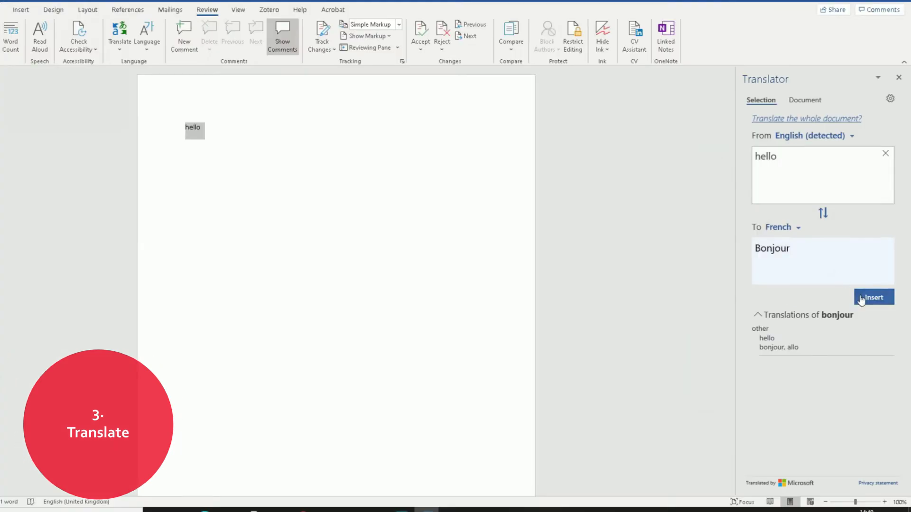
left_click(861, 300)
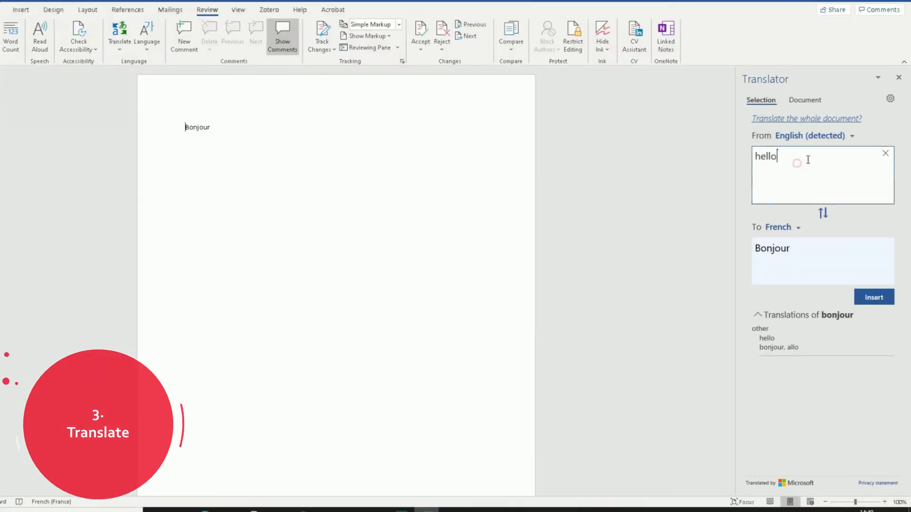
Set the target back to English, insert 'hello', and delete the leftover French text.
left_click(794, 230)
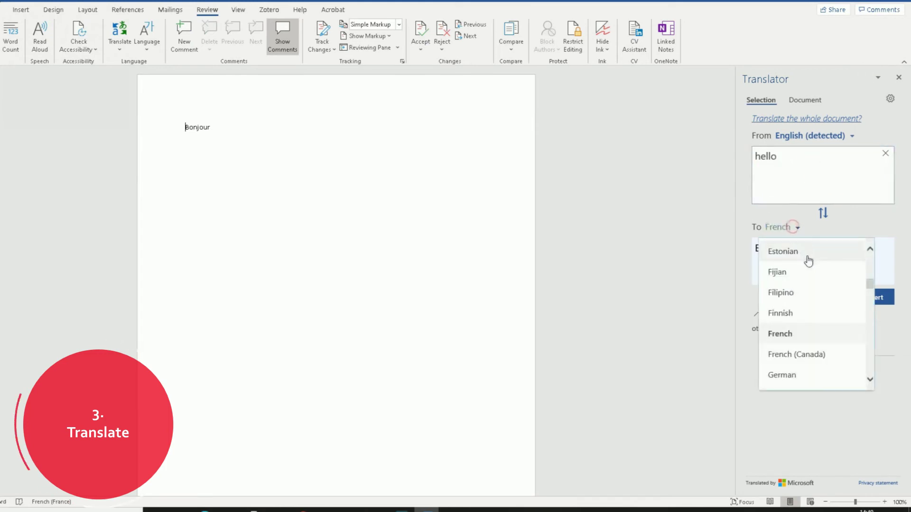
scroll(808, 274, "up", 1)
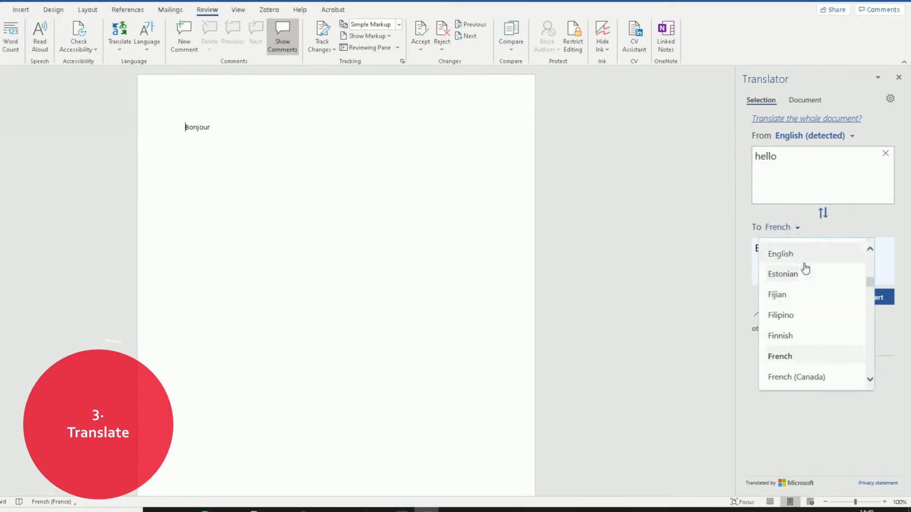
left_click(805, 256)
left_click(872, 298)
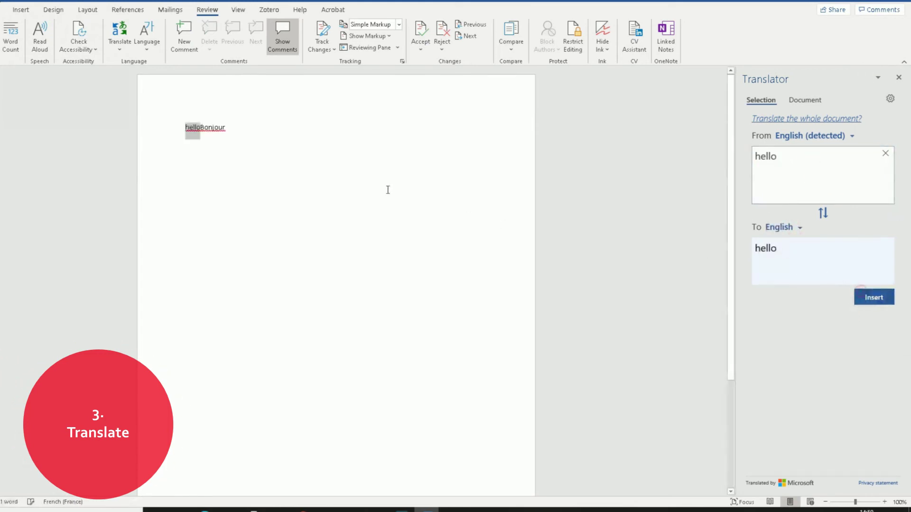
left_click(235, 128)
key("BackSpace")
key("BackSpace")
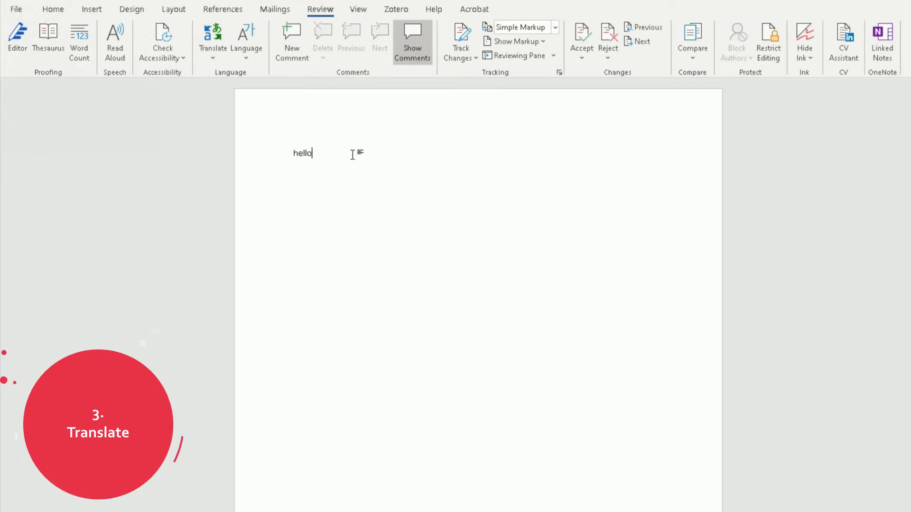
Set the proofing language of 'hello' to English (United Kingdom).
left_click(244, 56)
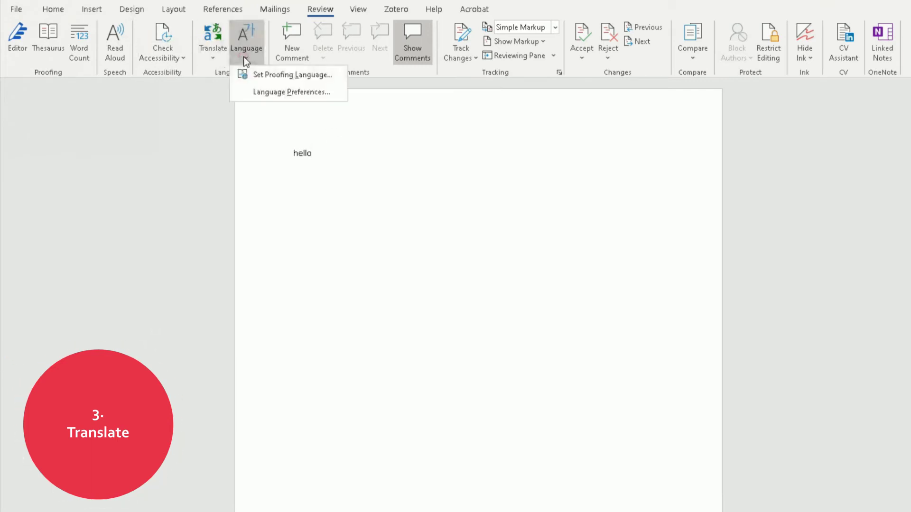
left_click(275, 78)
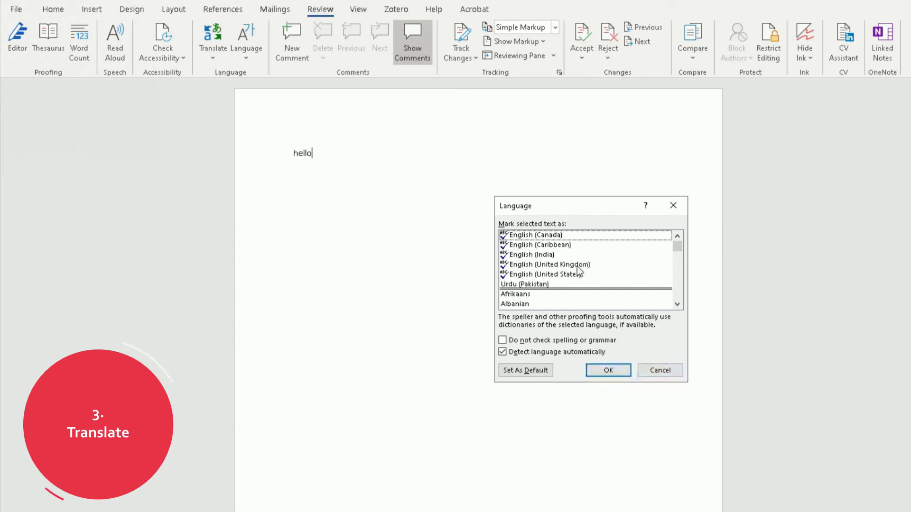
left_click(577, 266)
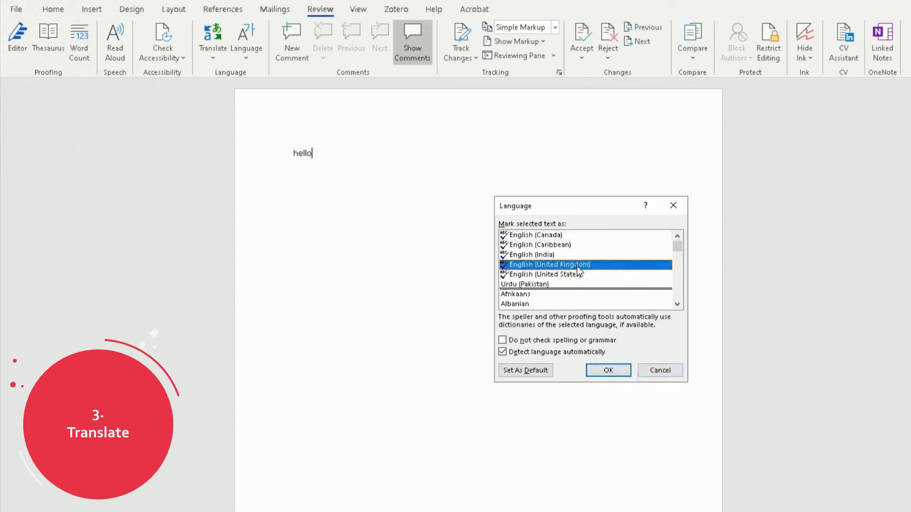
left_click(598, 370)
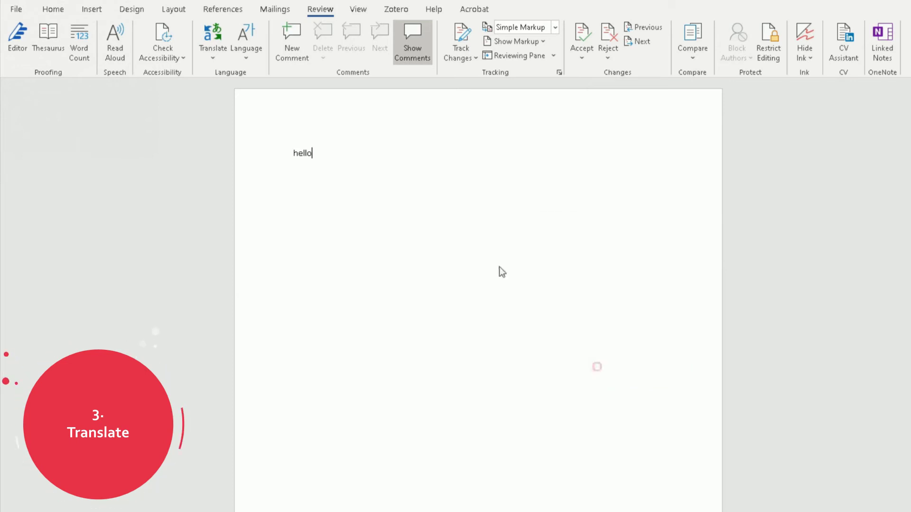
Open the Office Language Preferences and cancel without changes.
left_click(246, 59)
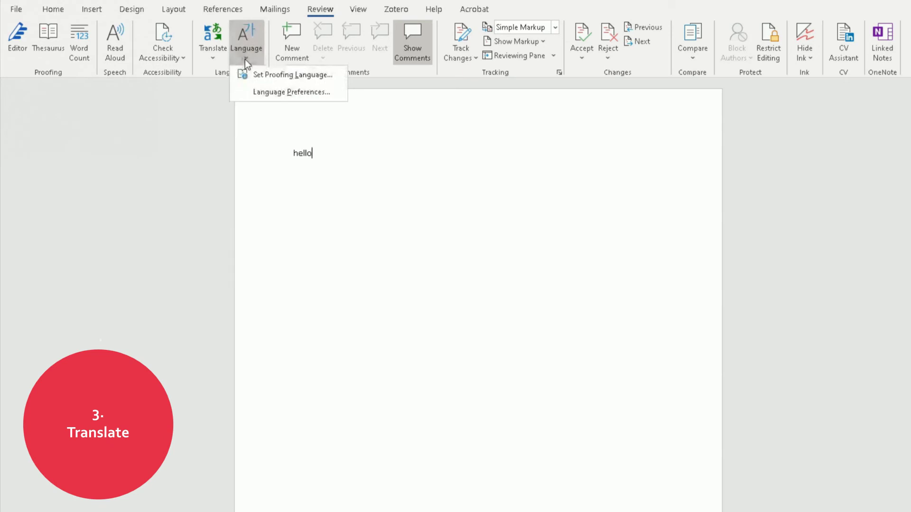
left_click(269, 95)
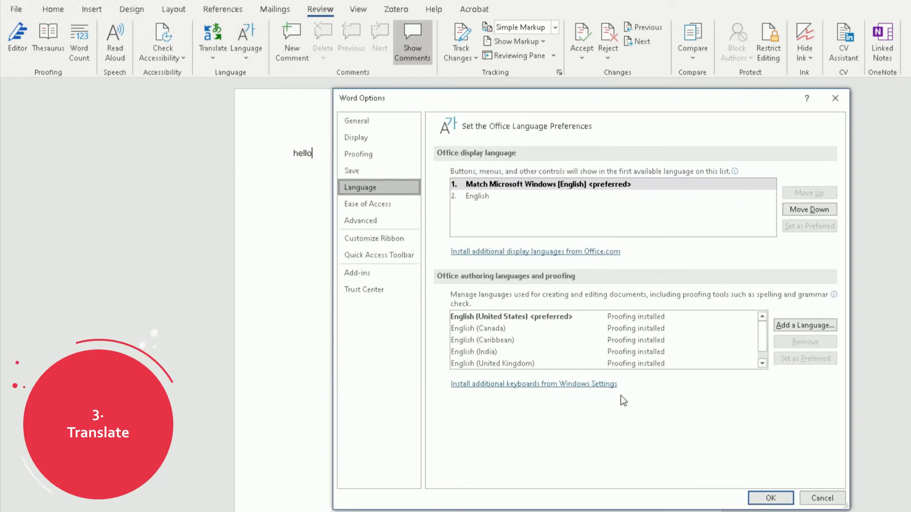
left_click(814, 500)
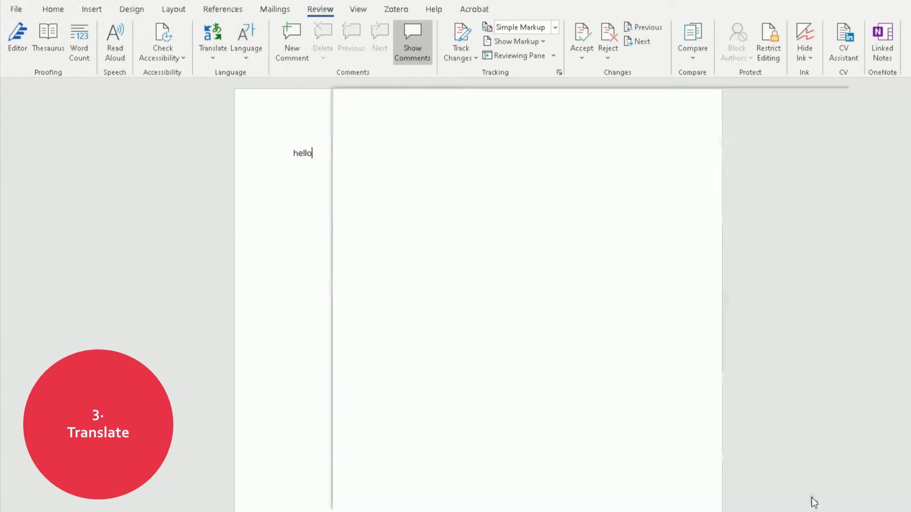
left_click(223, 48)
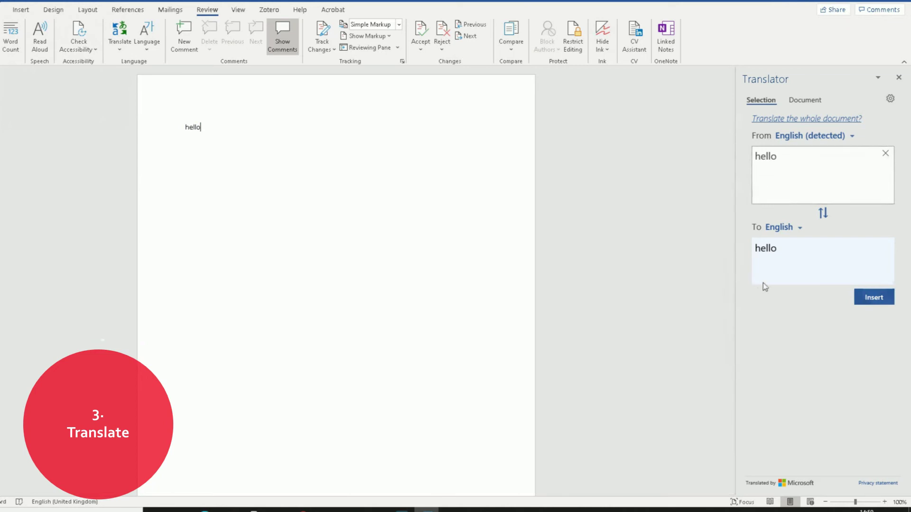
left_click(890, 100)
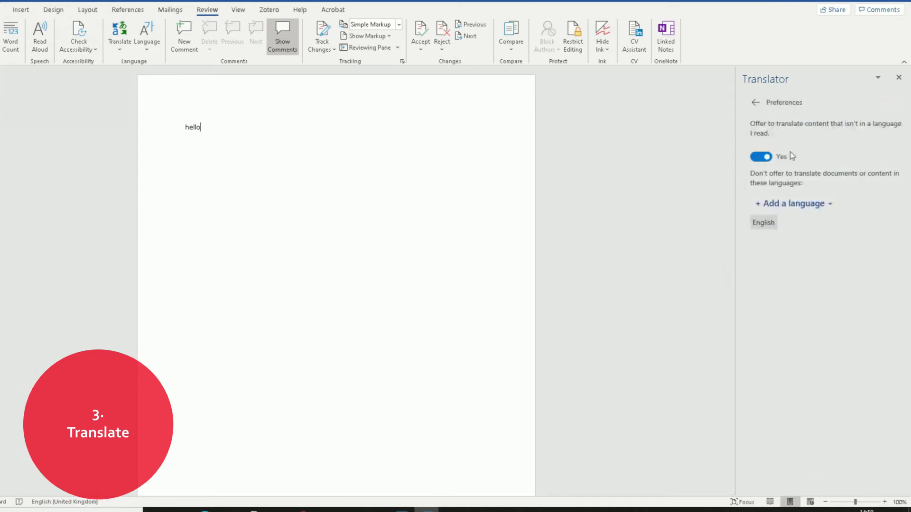
left_click(755, 103)
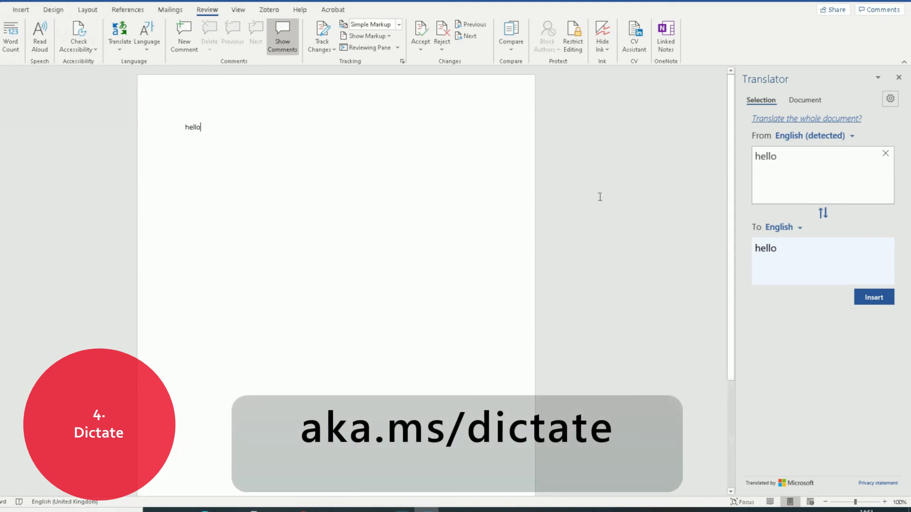
Close the Translator and dictate 'Hello this is RA solutions 5 new ways to work in Microsoft Word.' on a new line.
left_click(898, 77)
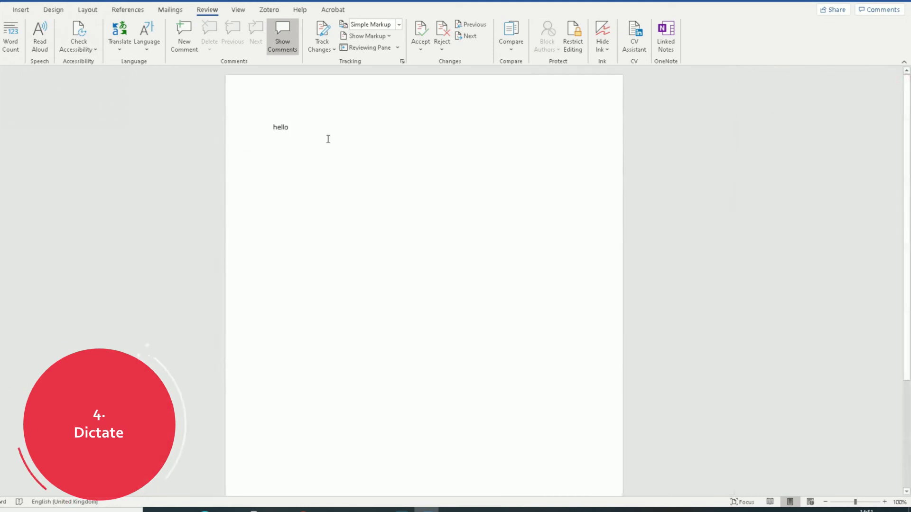
key("Return")
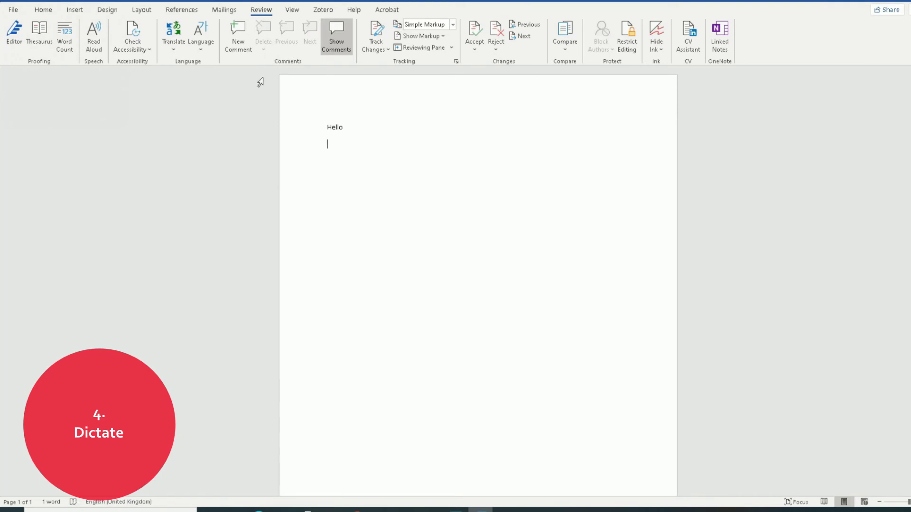
left_click(45, 10)
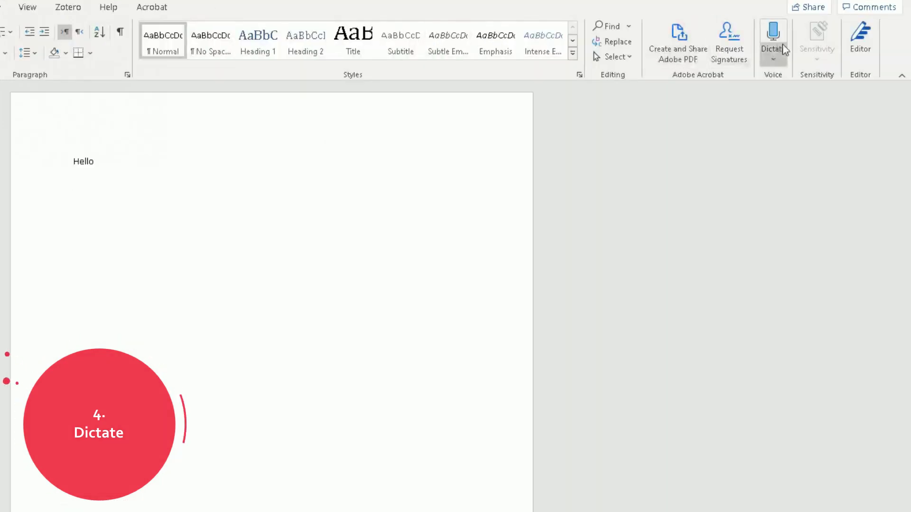
left_click(866, 29)
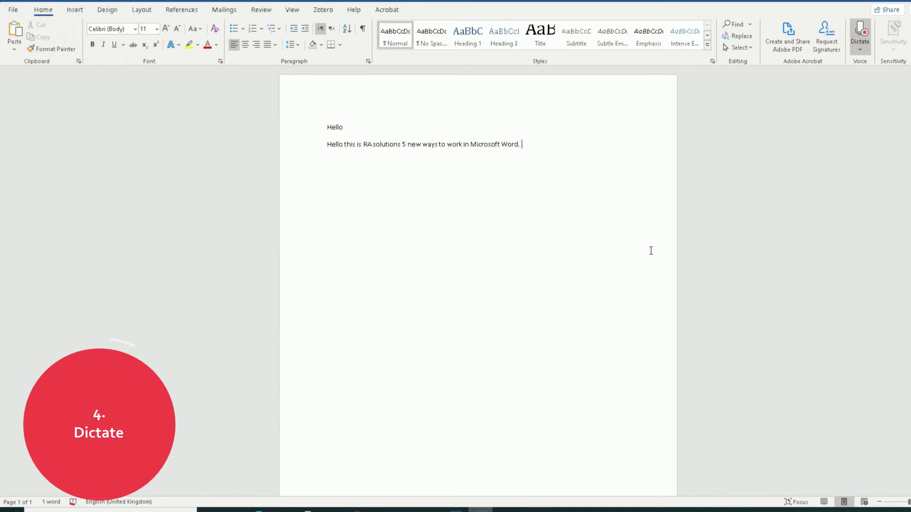
left_click(869, 46)
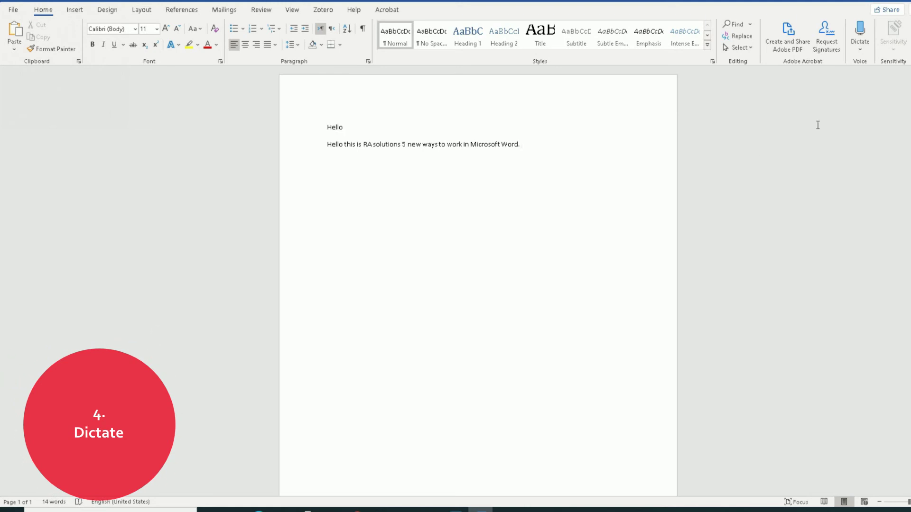
left_click(860, 49)
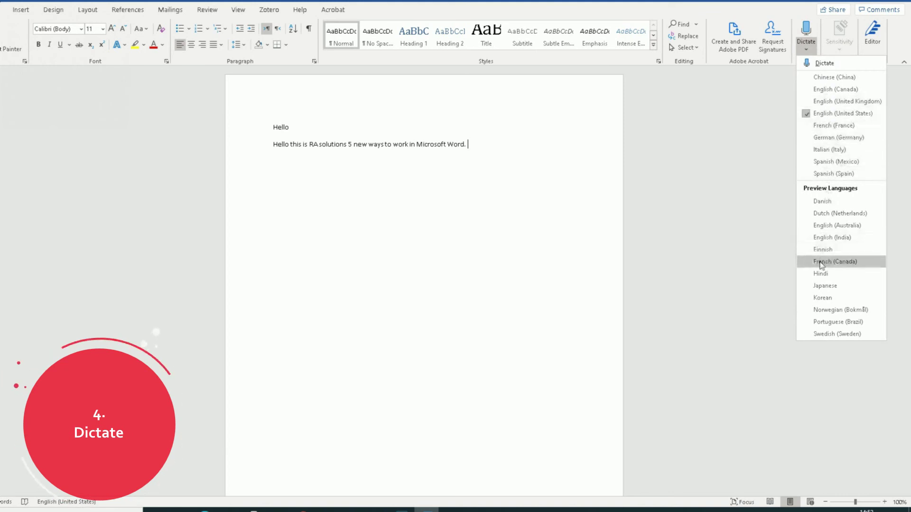
left_click(781, 154)
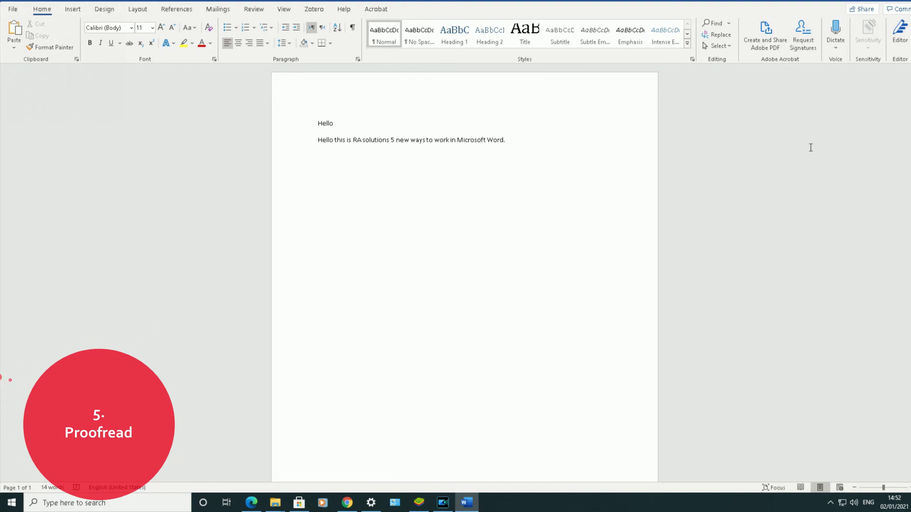
Run Editor from the Review tab (0 suggestions) and open its Proofing settings in Word Options.
left_click(260, 10)
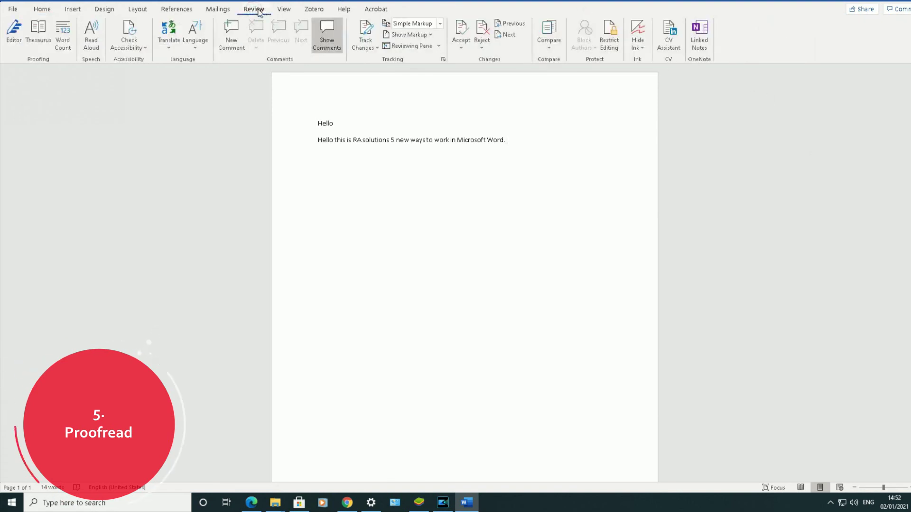
left_click(13, 38)
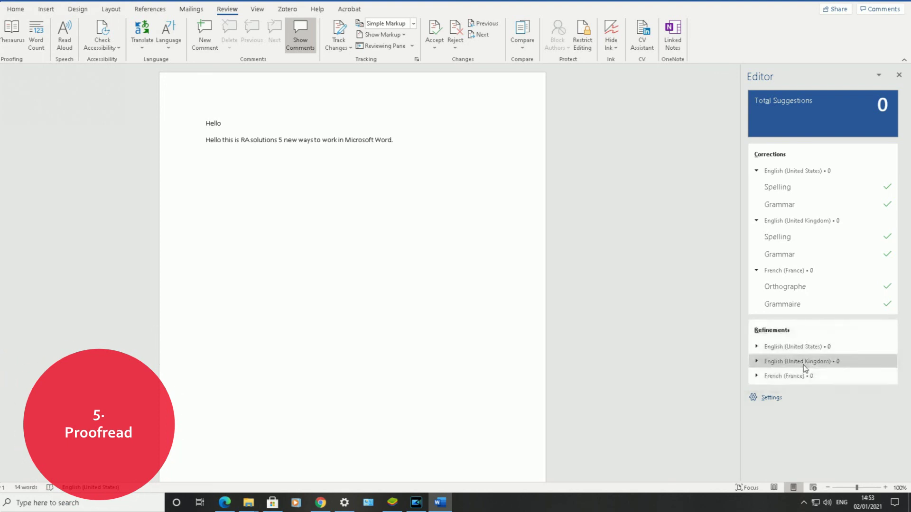
left_click(762, 401)
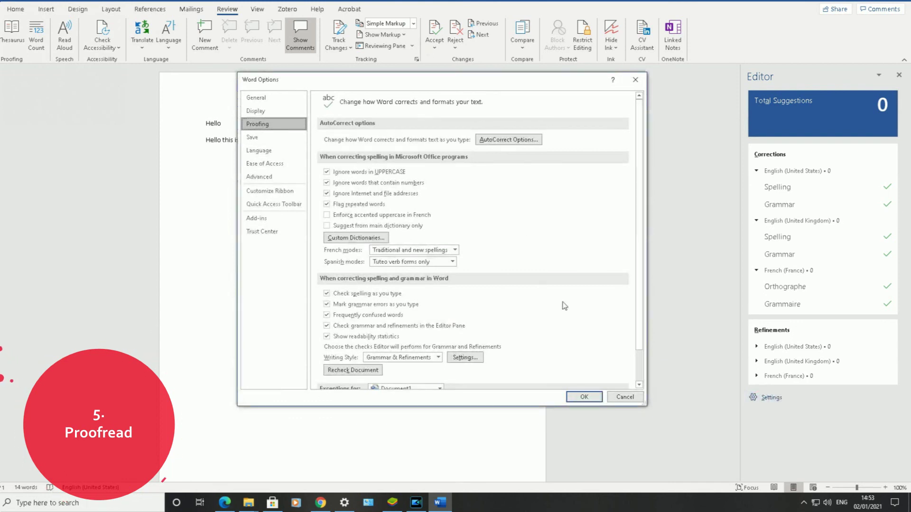
Close Word Options without changing the Proofing settings, then reveal the hidden taskbar notification icons.
left_click(616, 397)
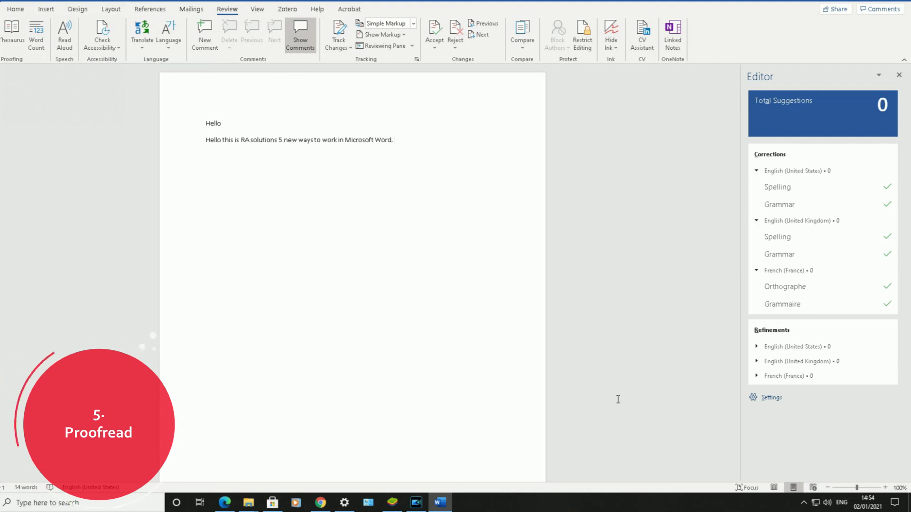
left_click(803, 503)
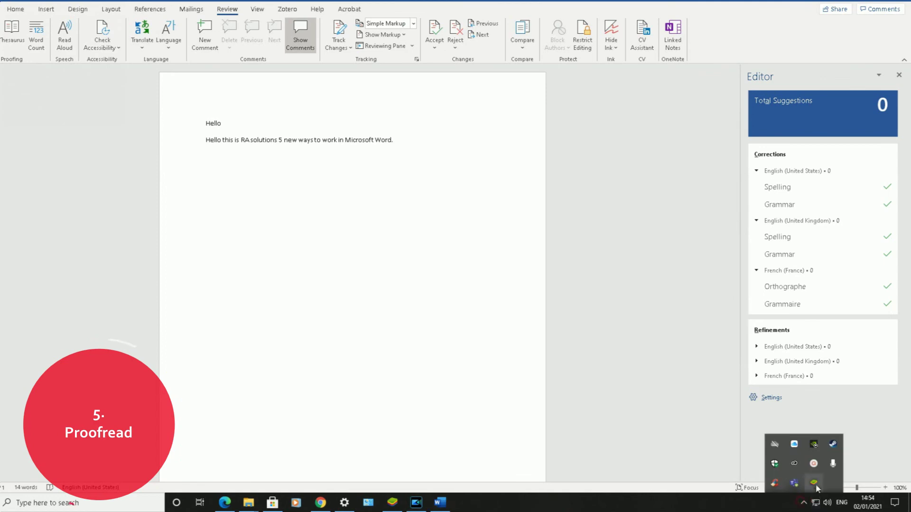